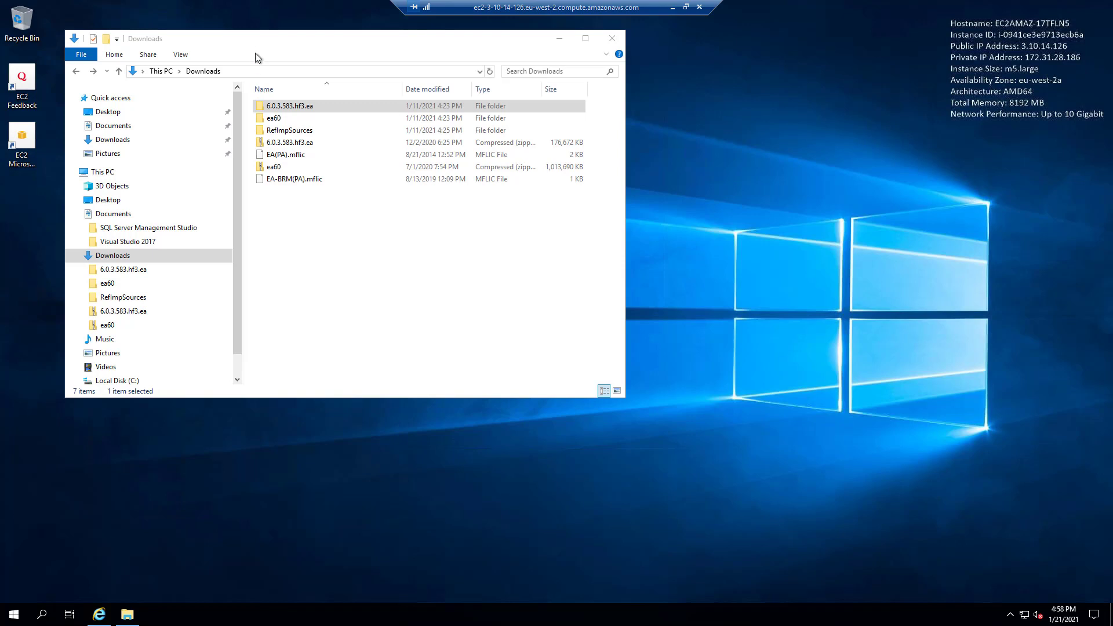
- Launch the EnterpriseAnalyzer60 installer from the nested ea60 folder in Downloads
{"action": "left_click", "coordinate": [258, 48]}
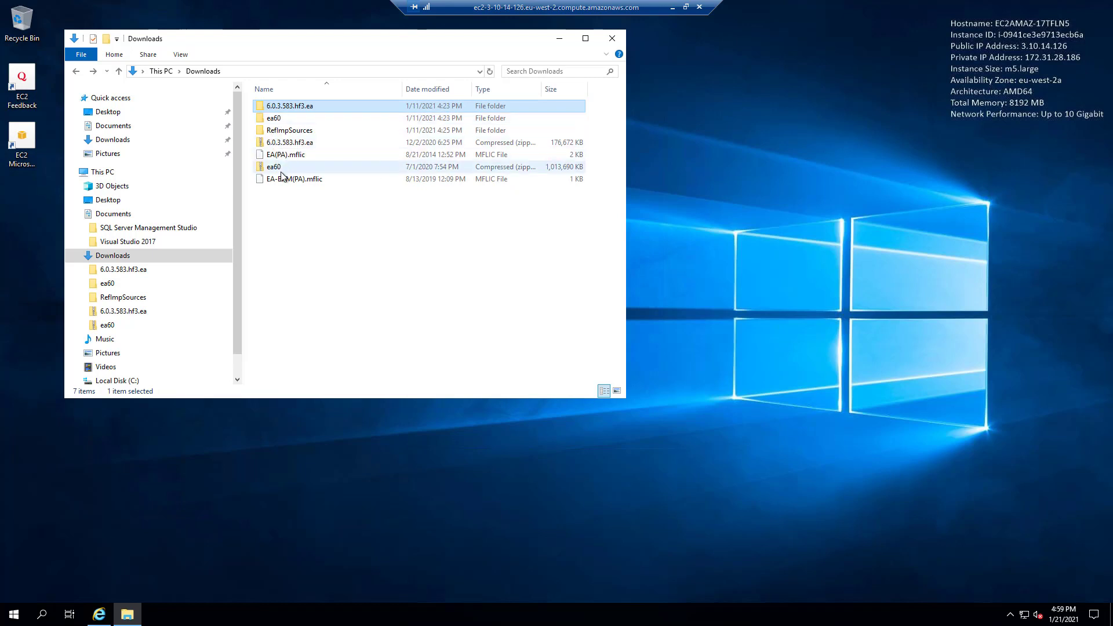
{"action": "double_click", "coordinate": [274, 117]}
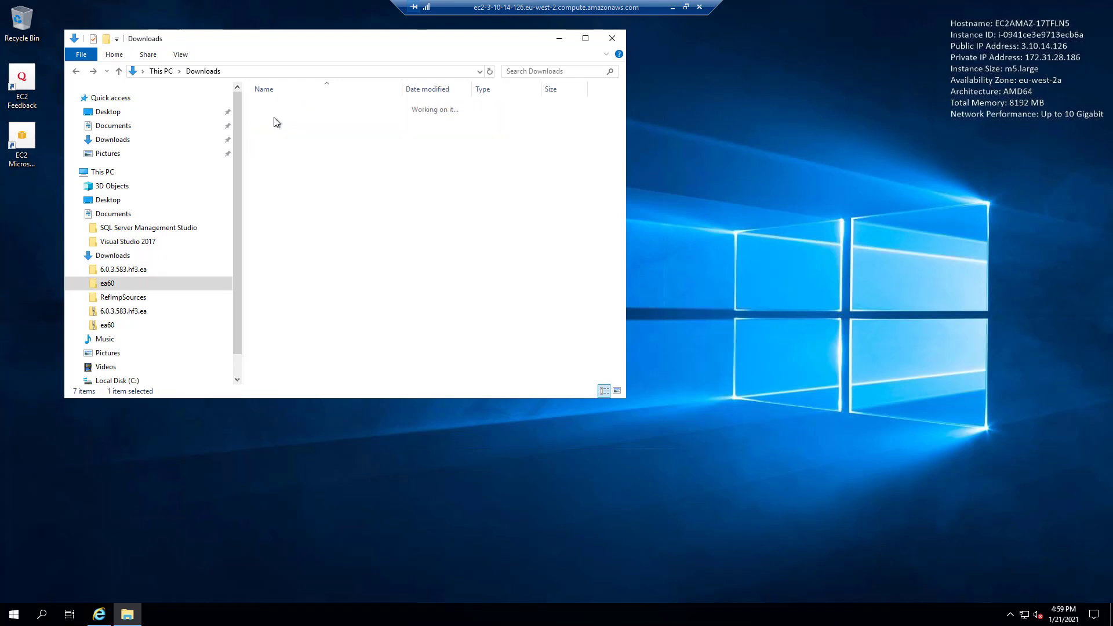
{"action": "double_click", "coordinate": [274, 106]}
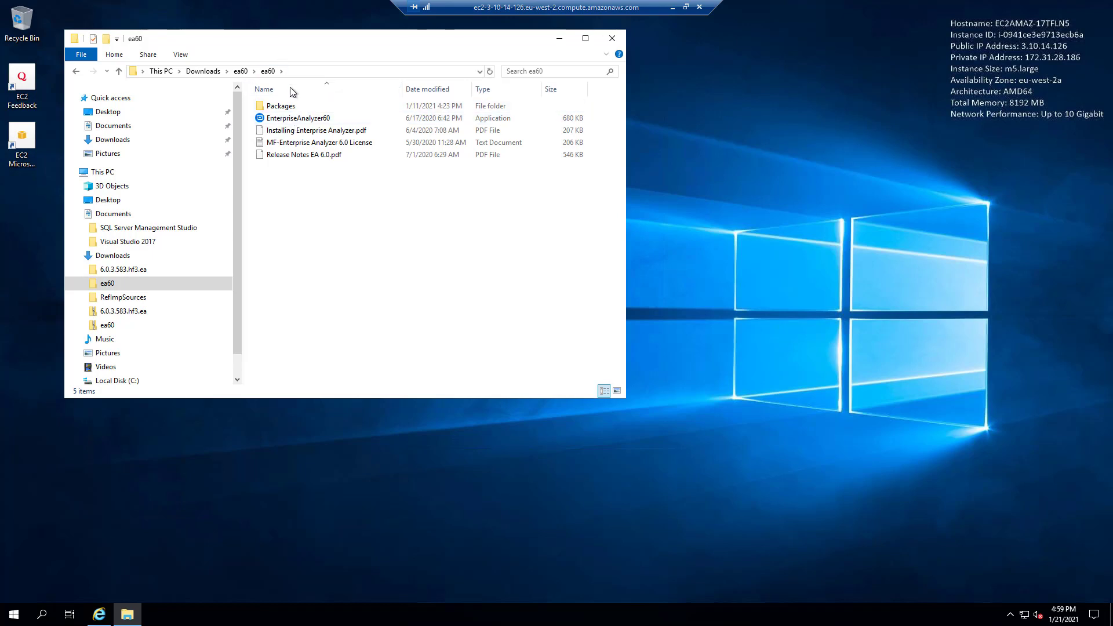
{"action": "double_click", "coordinate": [287, 119]}
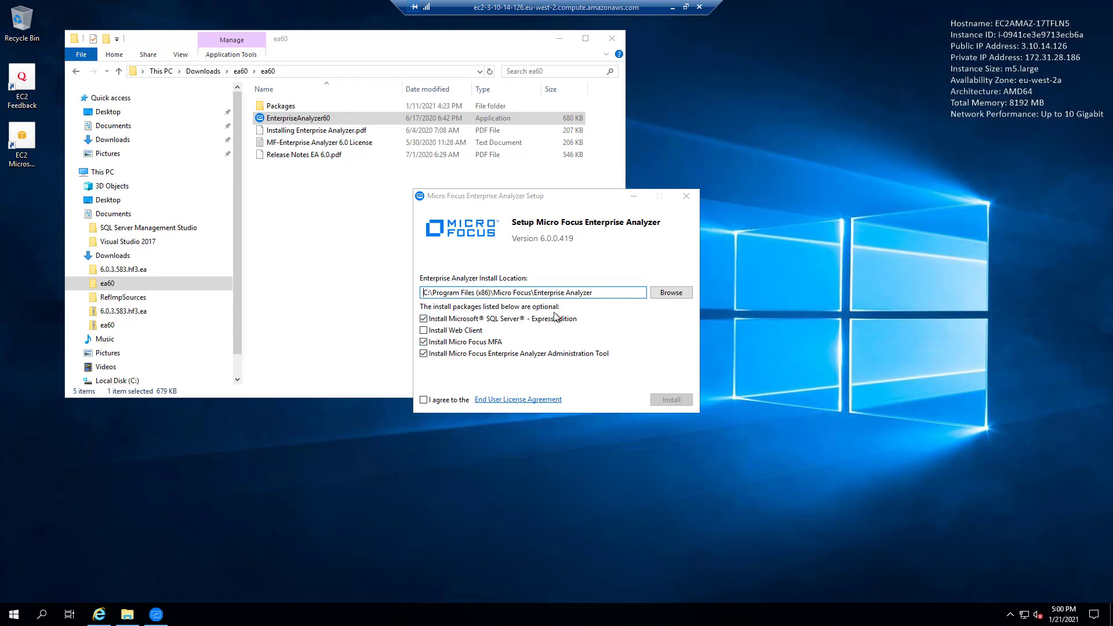
- Accept the license agreement and install Enterprise Analyzer with the default location and packages, keeping the default Configuration Manager selections
{"action": "left_click", "coordinate": [423, 401]}
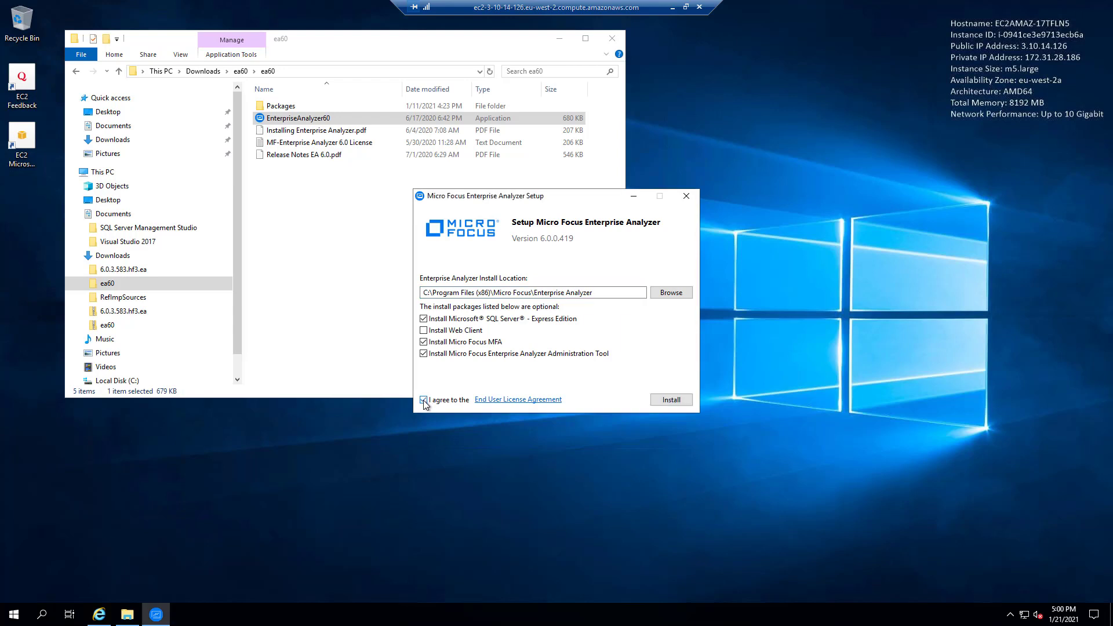
{"action": "left_click", "coordinate": [670, 400]}
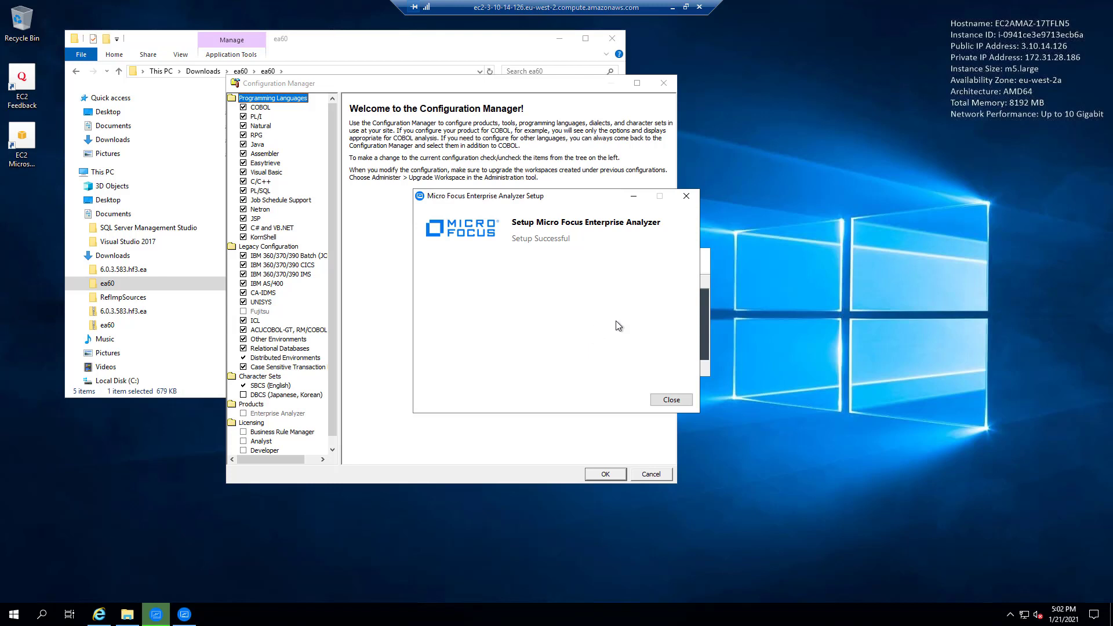
{"action": "left_click", "coordinate": [671, 400]}
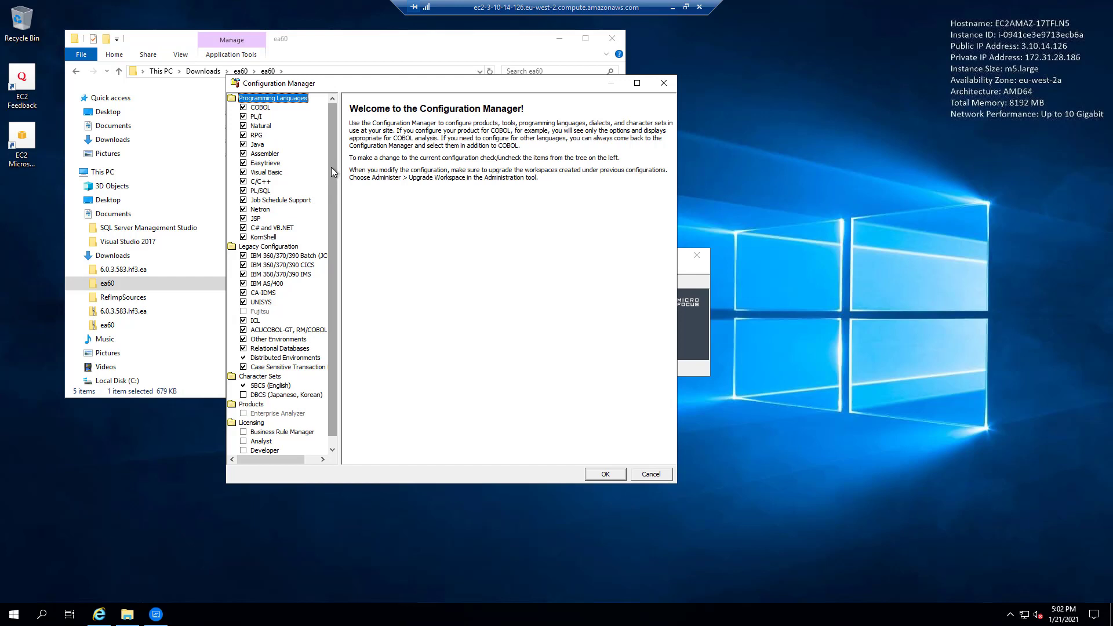
{"action": "left_click_drag", "start_coordinate": [332, 167], "coordinate": [335, 193]}
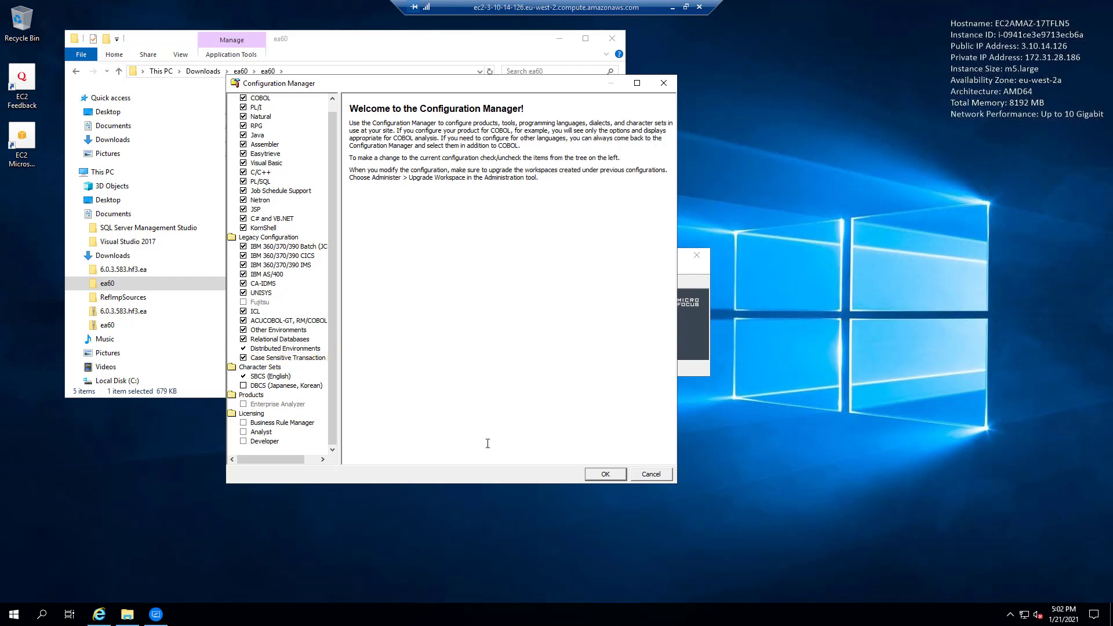
{"action": "left_click", "coordinate": [599, 476]}
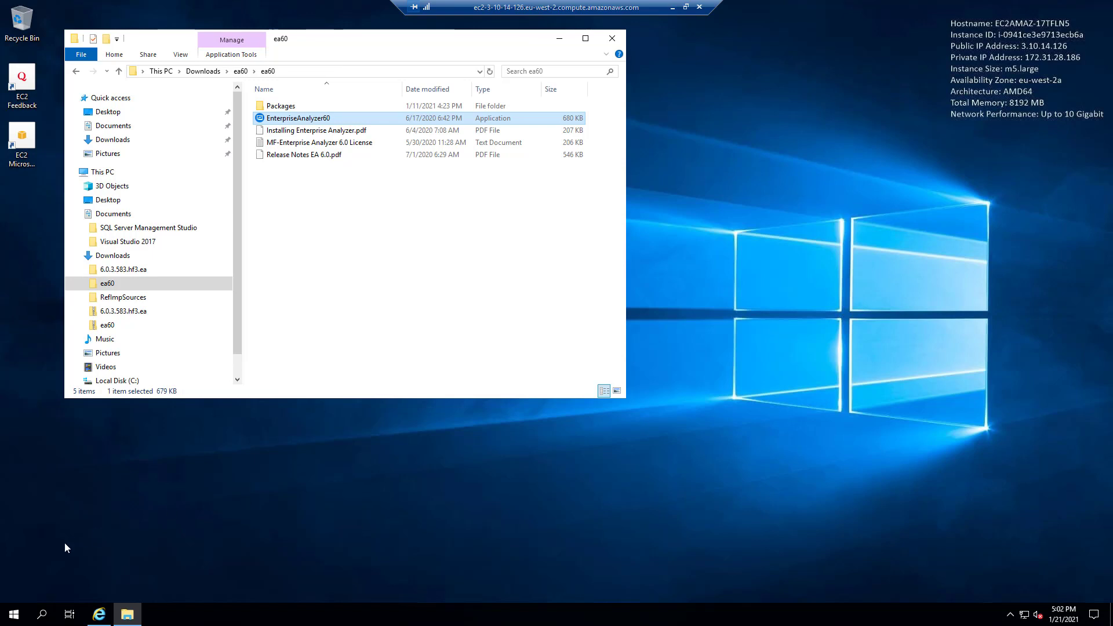
- Install the EA(PA).mflic license file from Downloads using Micro Focus License Administration
{"action": "left_click", "coordinate": [14, 614]}
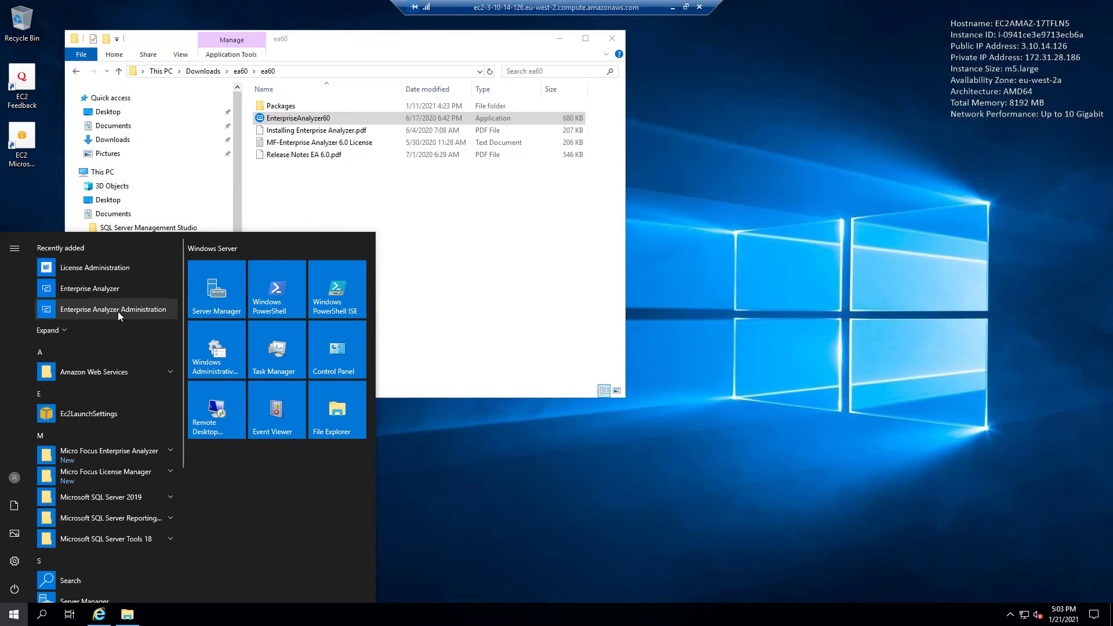
{"action": "left_click", "coordinate": [91, 270]}
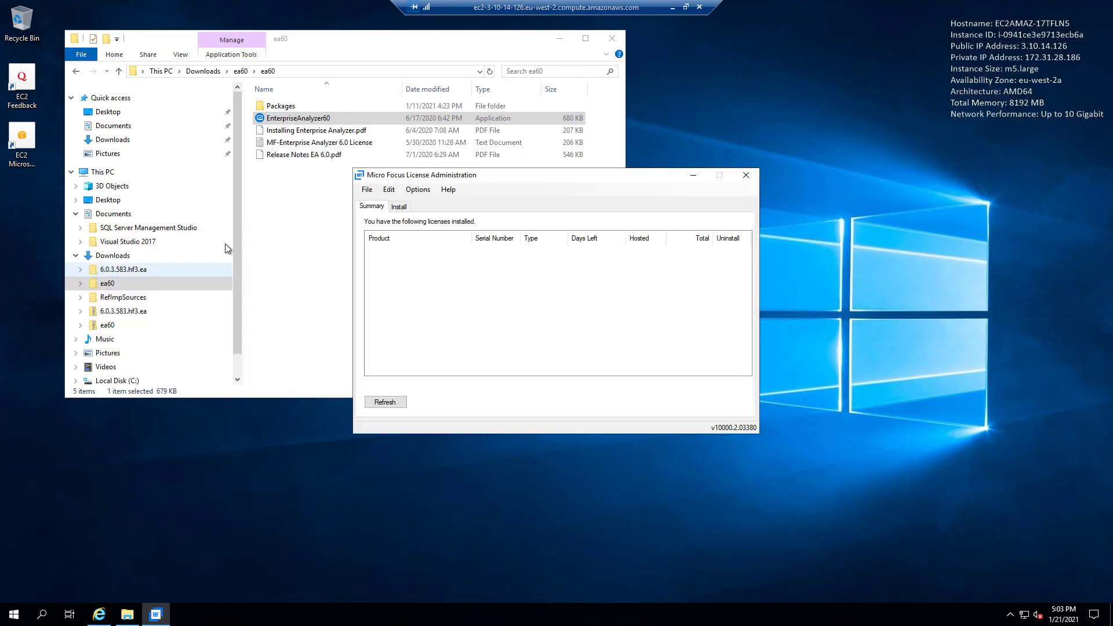
{"action": "left_click", "coordinate": [399, 207]}
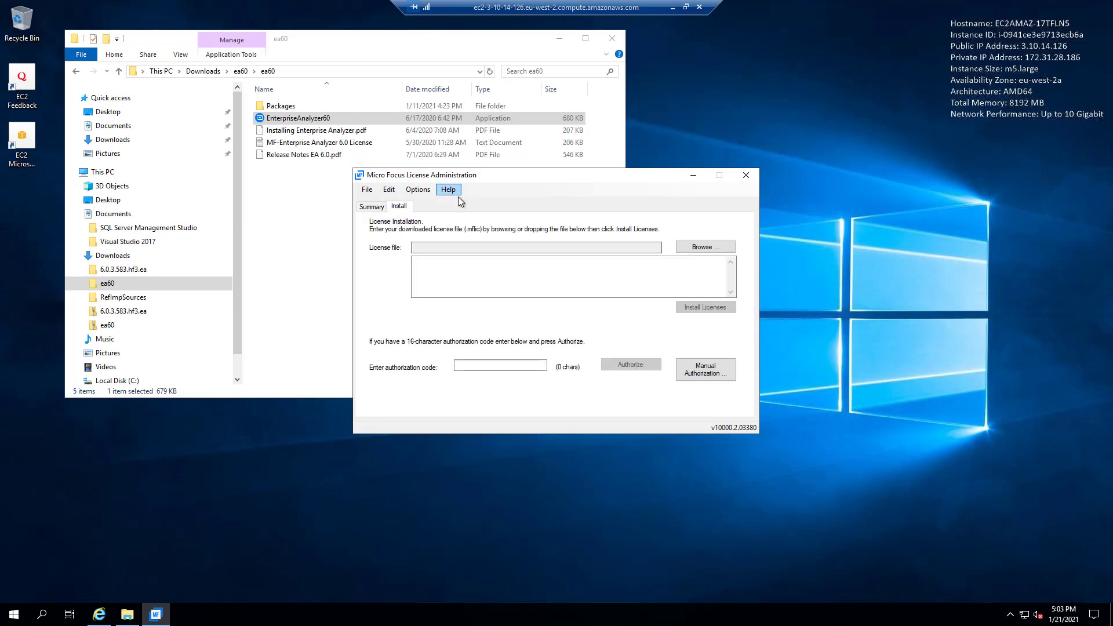
{"action": "left_click", "coordinate": [708, 248]}
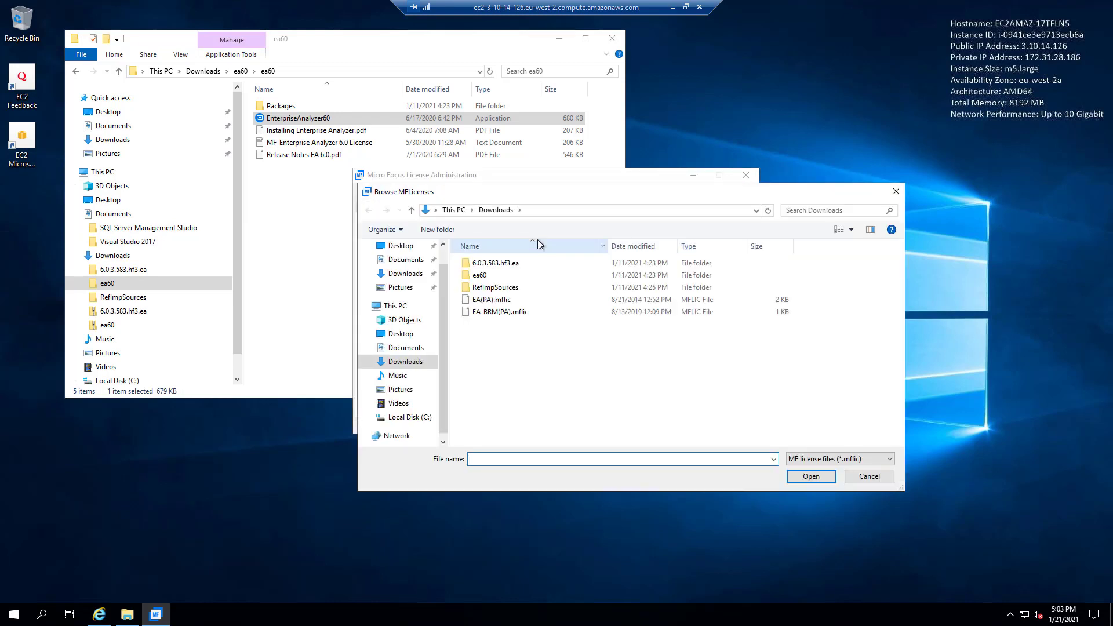
{"action": "left_click", "coordinate": [506, 302]}
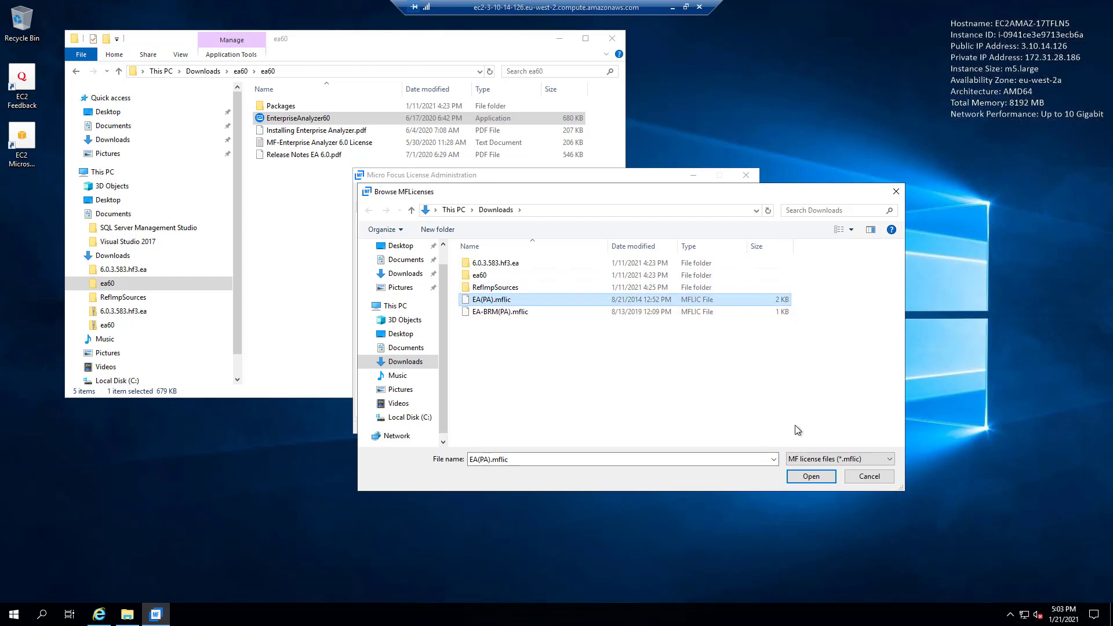
{"action": "left_click", "coordinate": [806, 480]}
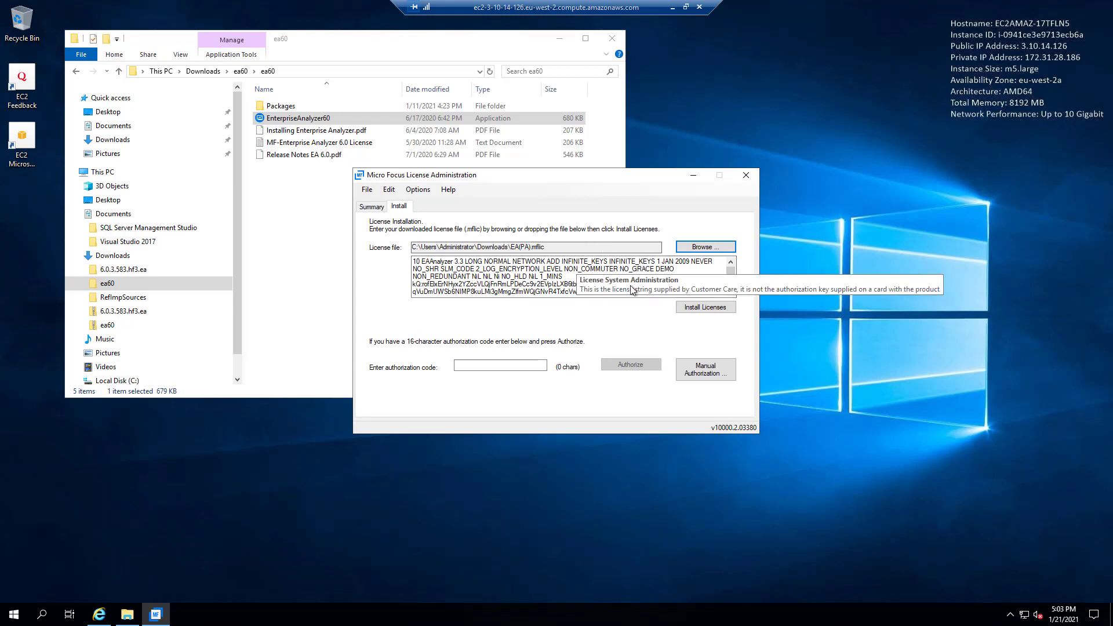
{"action": "left_click", "coordinate": [705, 313]}
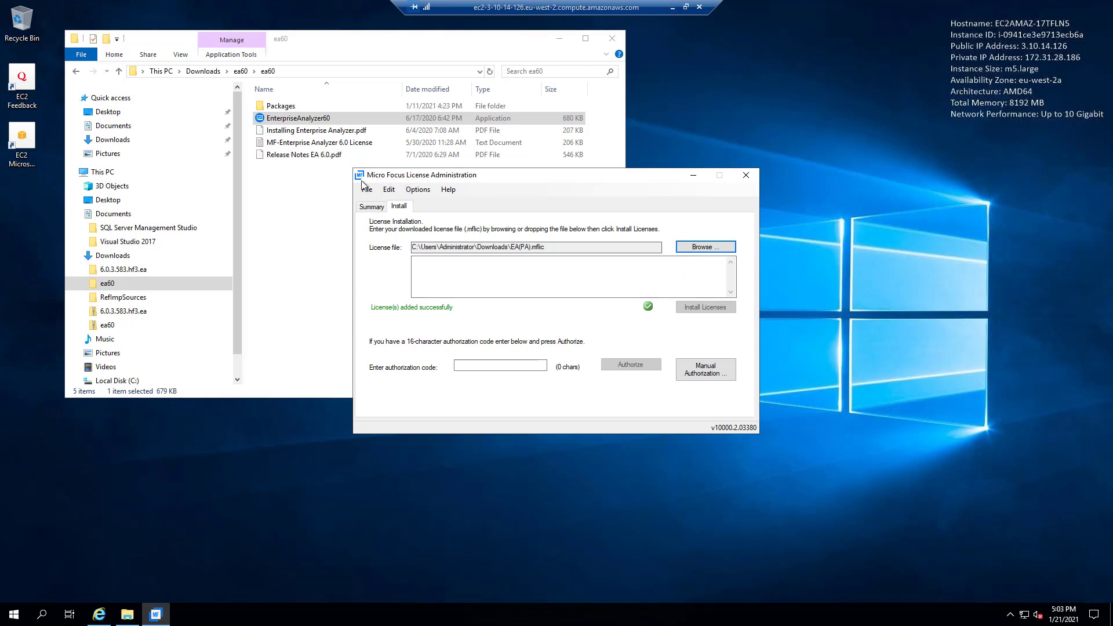
- Check the summary of installed licenses, then close License Administration
{"action": "left_click", "coordinate": [369, 208]}
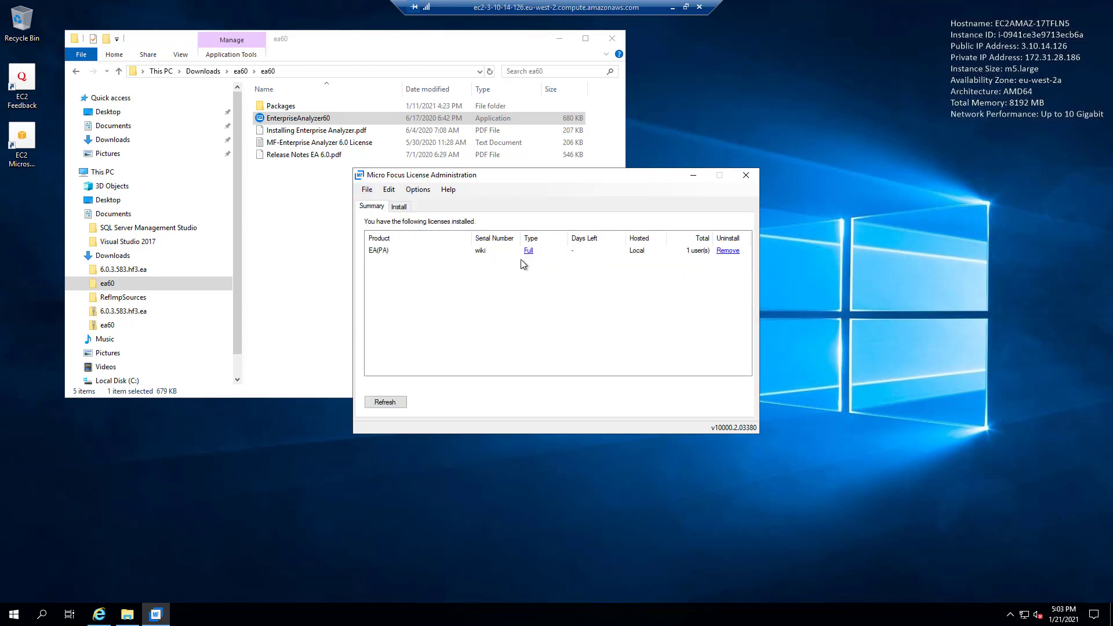
{"action": "left_click", "coordinate": [401, 207]}
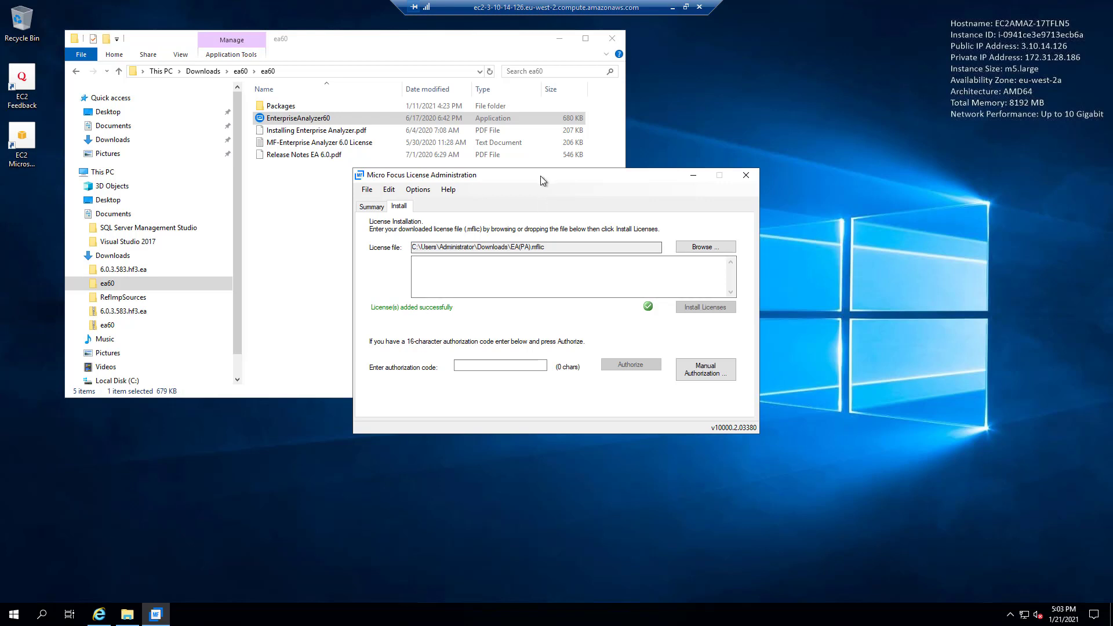
{"action": "left_click_drag", "start_coordinate": [541, 176], "coordinate": [534, 182]}
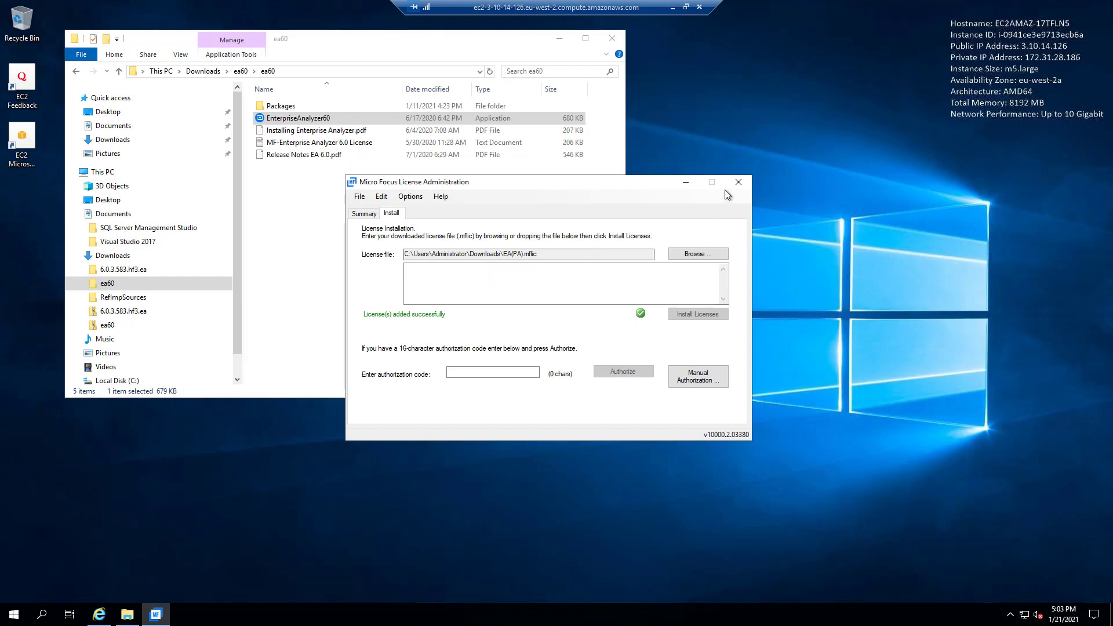
{"action": "left_click", "coordinate": [738, 184]}
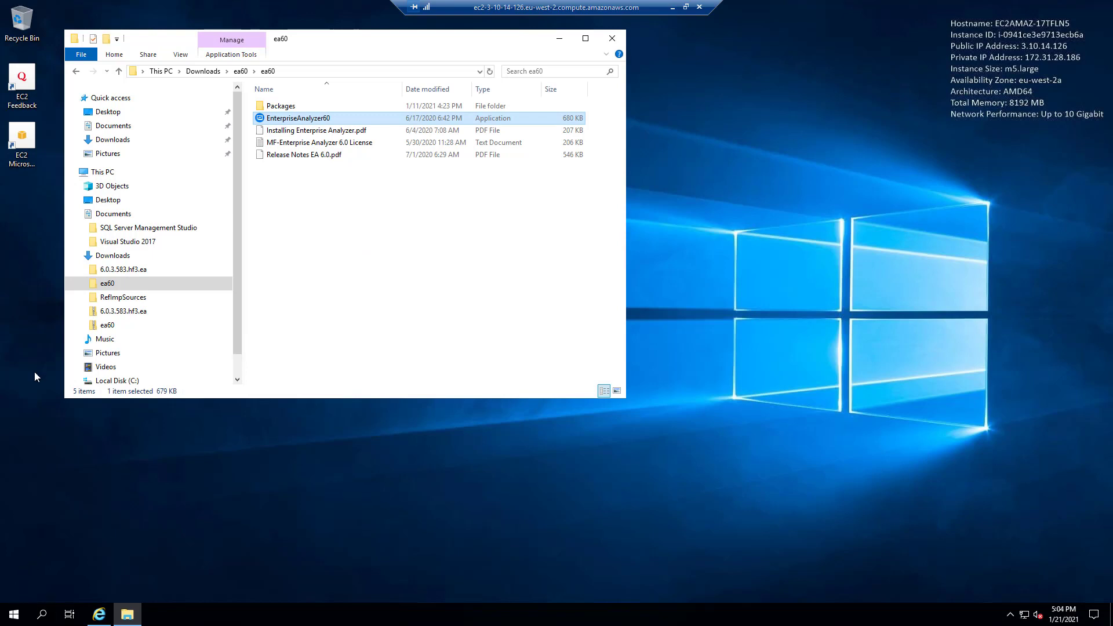
- Open Enterprise Analyzer without choosing a workspace, check its build number in the About information, and close the program
{"action": "left_click", "coordinate": [14, 617]}
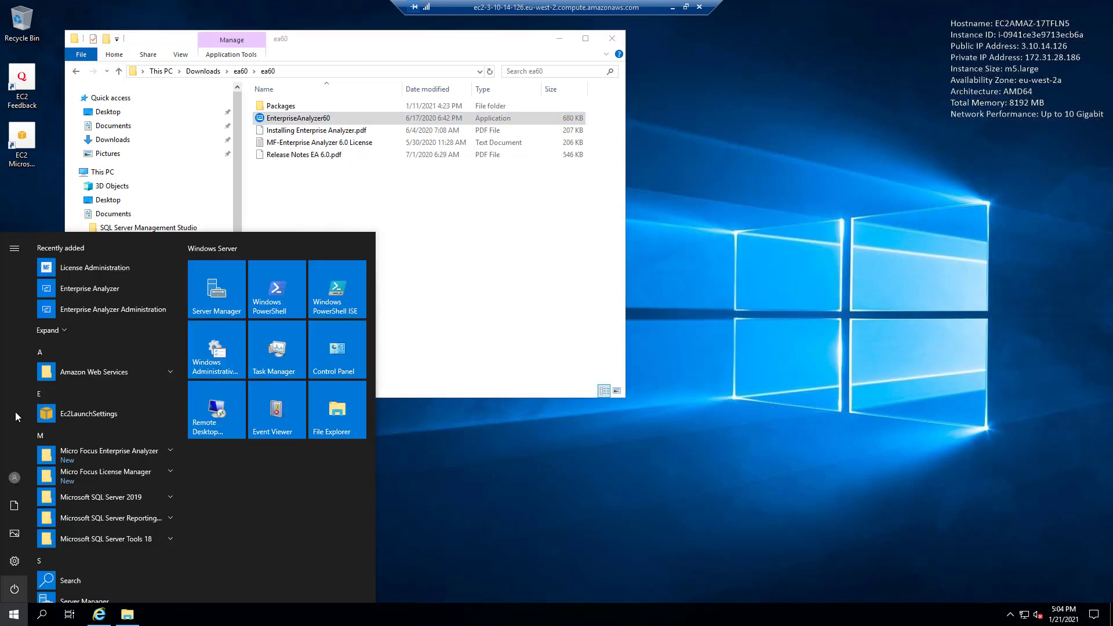
{"action": "left_click", "coordinate": [91, 287]}
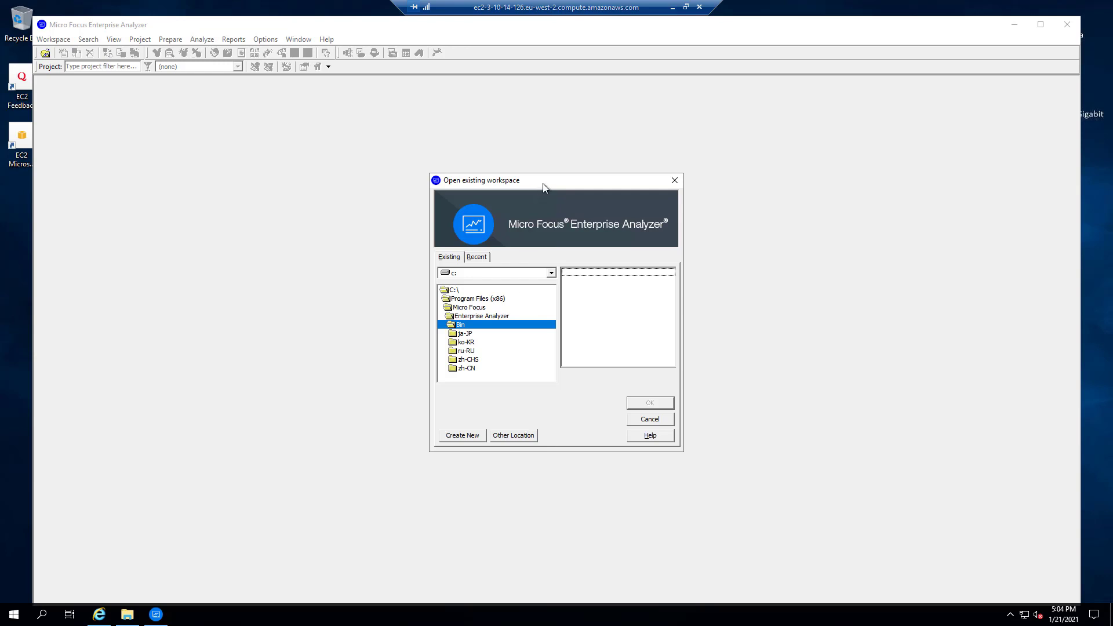
{"action": "left_click_drag", "start_coordinate": [542, 183], "coordinate": [541, 158]}
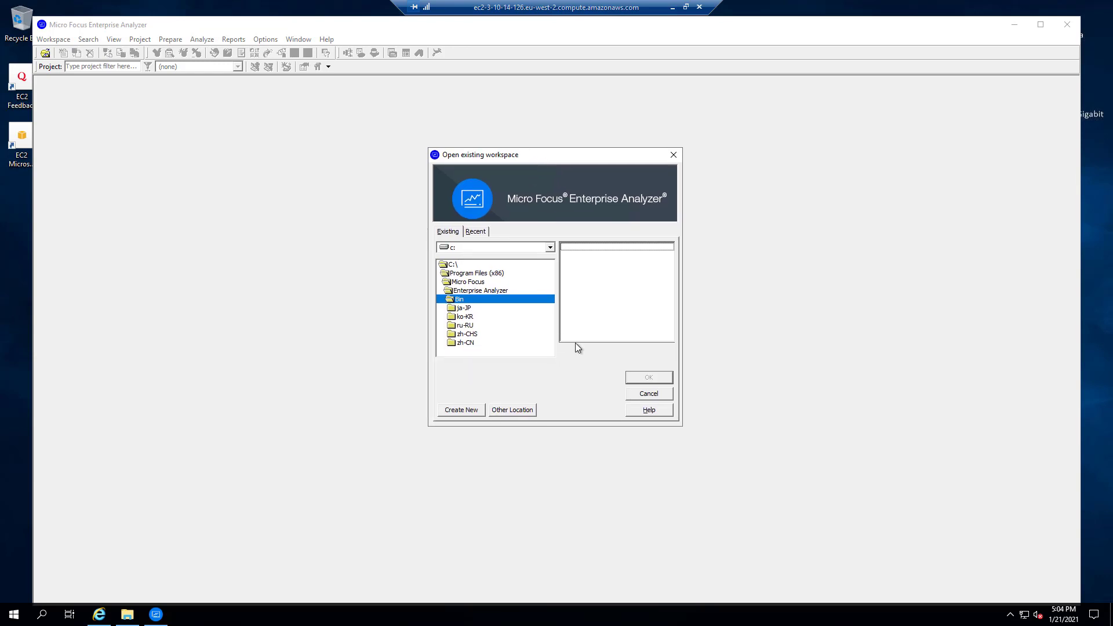
{"action": "left_click", "coordinate": [644, 395]}
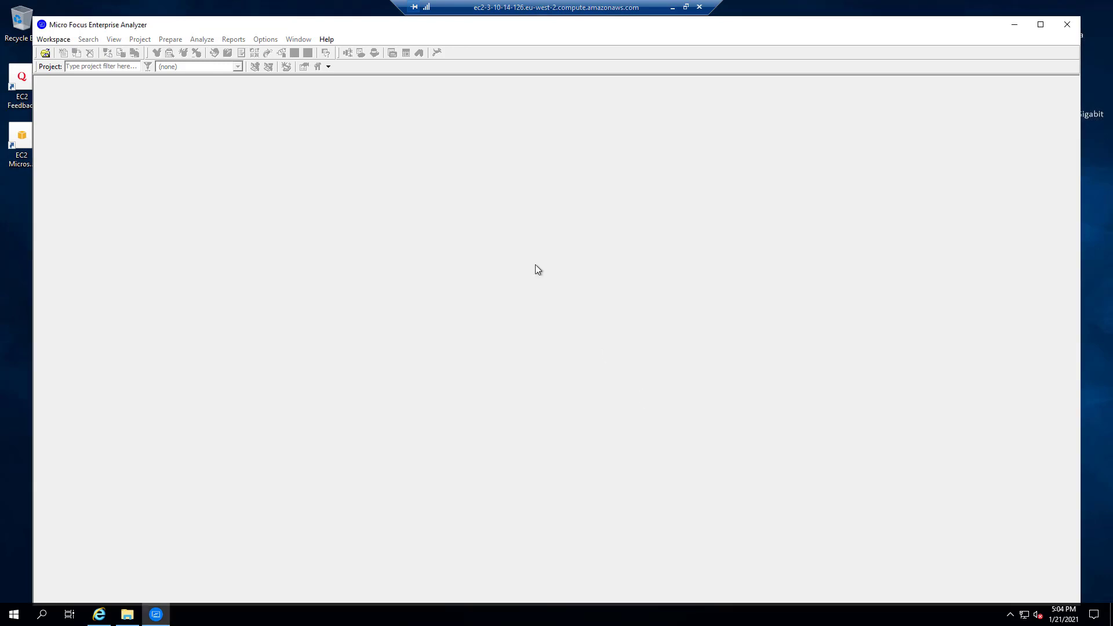
{"action": "left_click", "coordinate": [326, 40]}
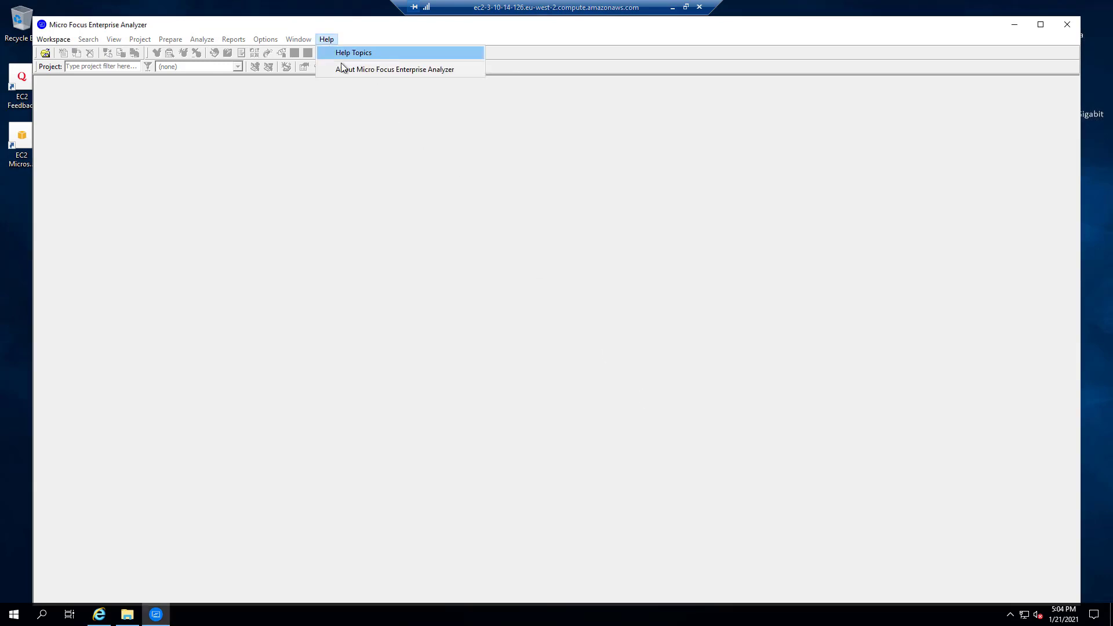
{"action": "left_click", "coordinate": [342, 68]}
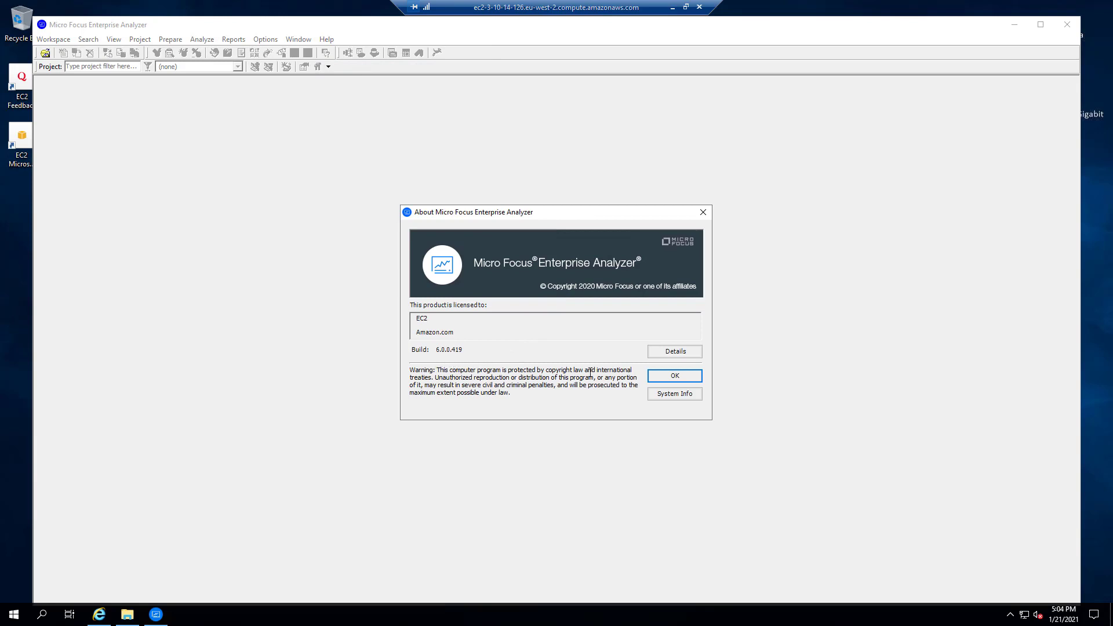
{"action": "left_click", "coordinate": [675, 377]}
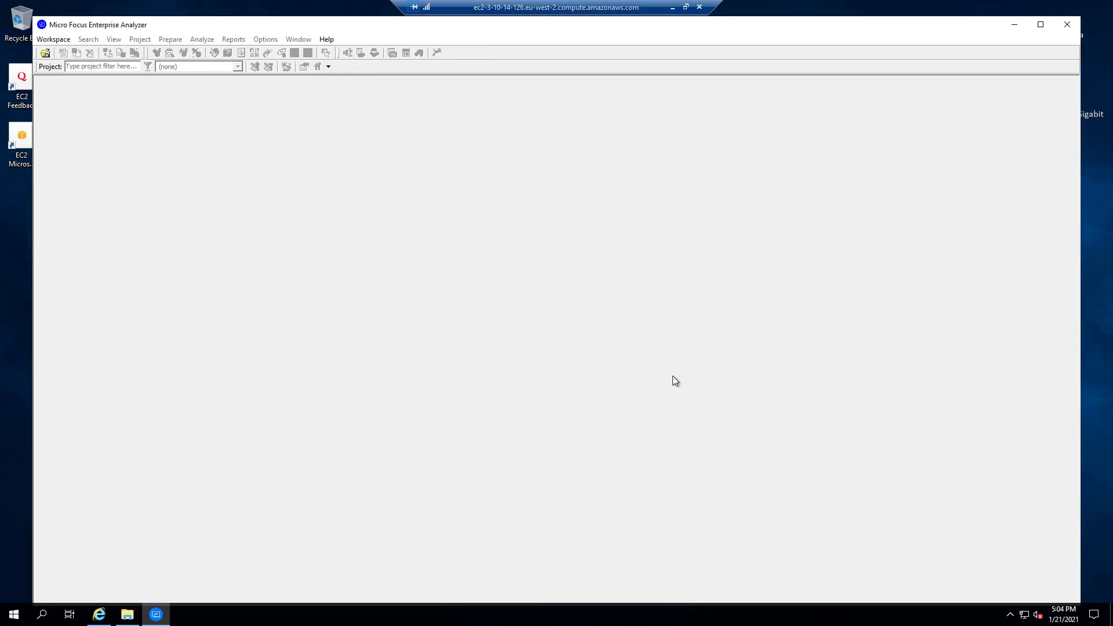
{"action": "left_click", "coordinate": [1069, 24]}
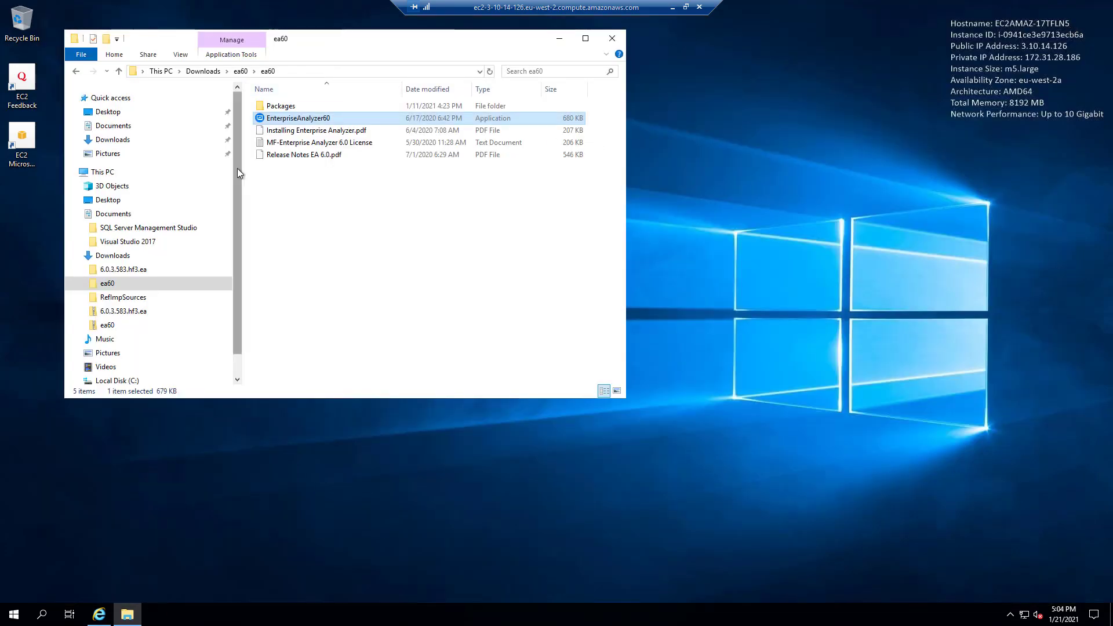
- Launch the EnterpriseAnalyzer60_HF3 hotfix installer from the nested 6.0.3.583.HF3.EA folder in Downloads
{"action": "left_click", "coordinate": [212, 72]}
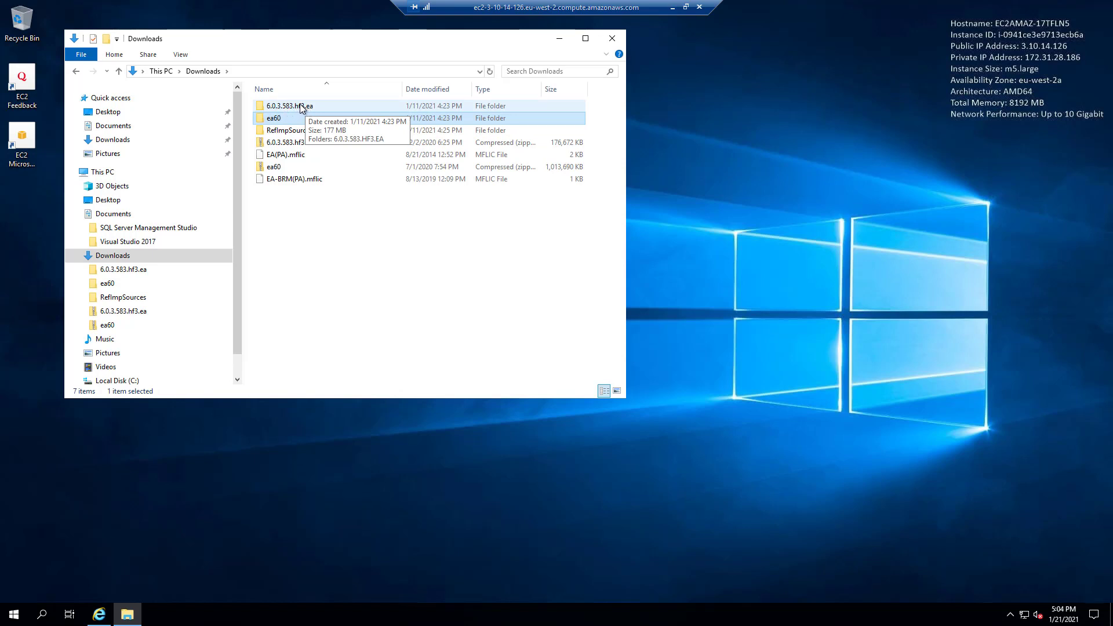
{"action": "double_click", "coordinate": [301, 106]}
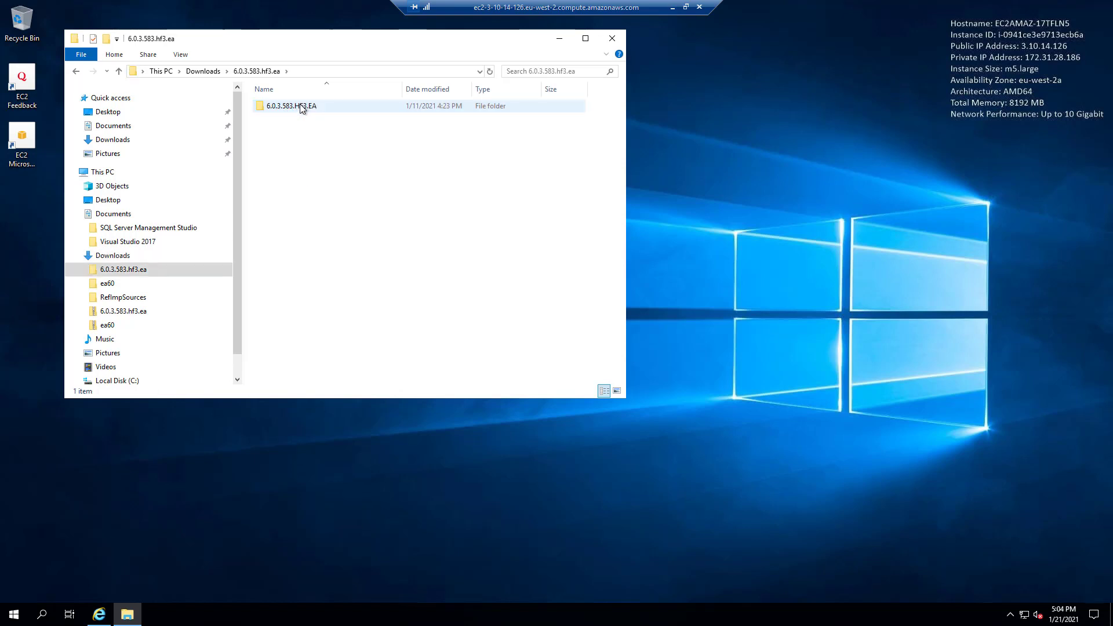
{"action": "double_click", "coordinate": [301, 106]}
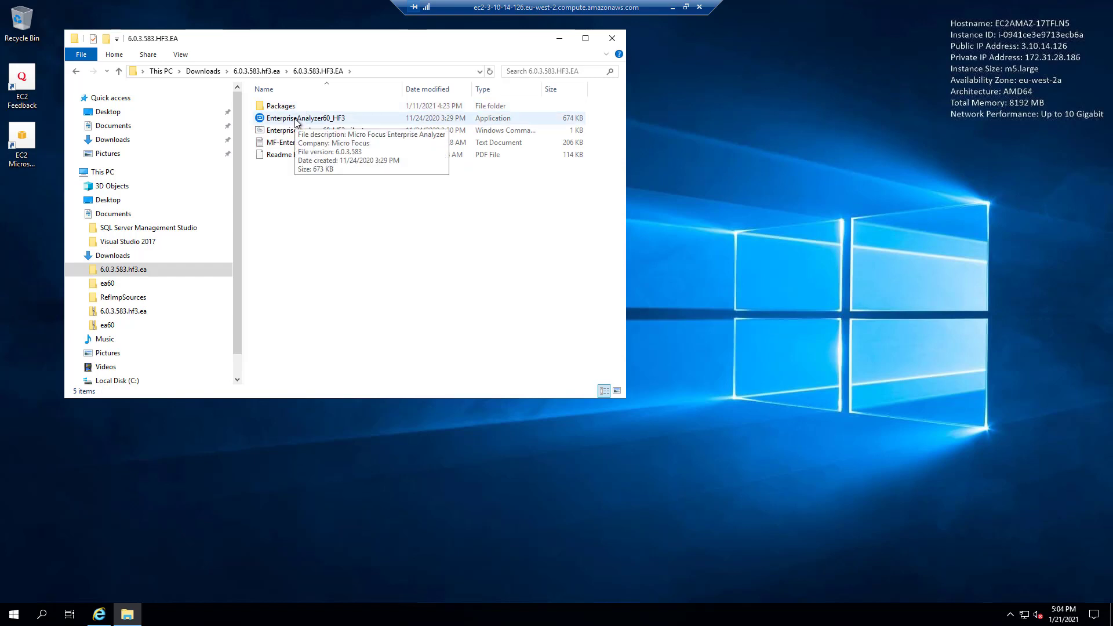
{"action": "double_click", "coordinate": [296, 119]}
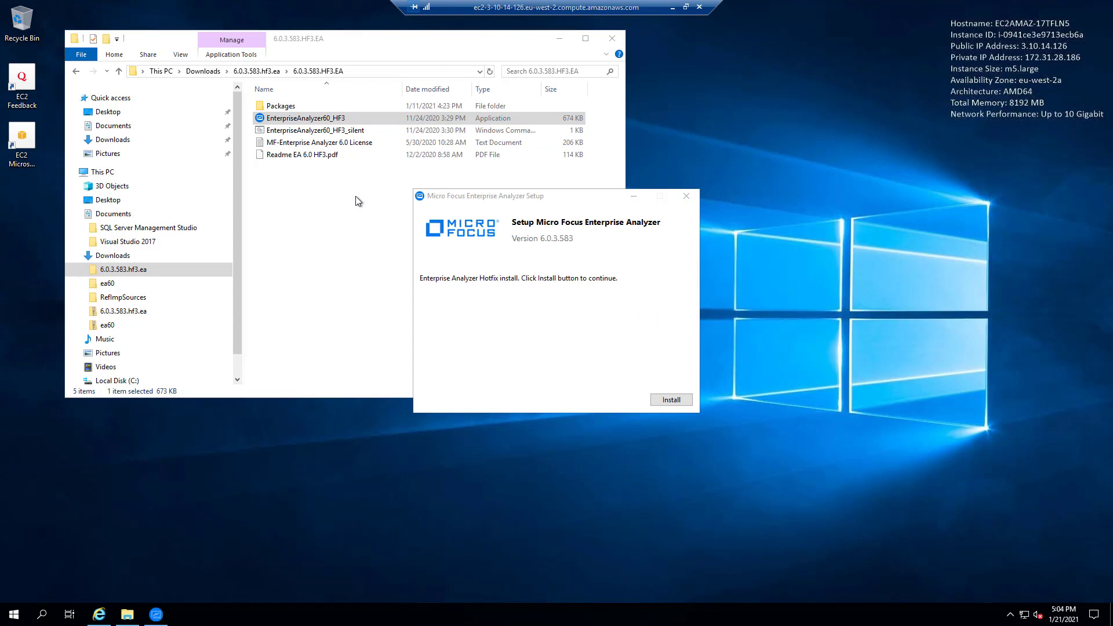
- Install the Enterprise Analyzer 6.0.3.583 hotfix and keep the preselected Configuration Manager options
{"action": "left_click", "coordinate": [665, 400]}
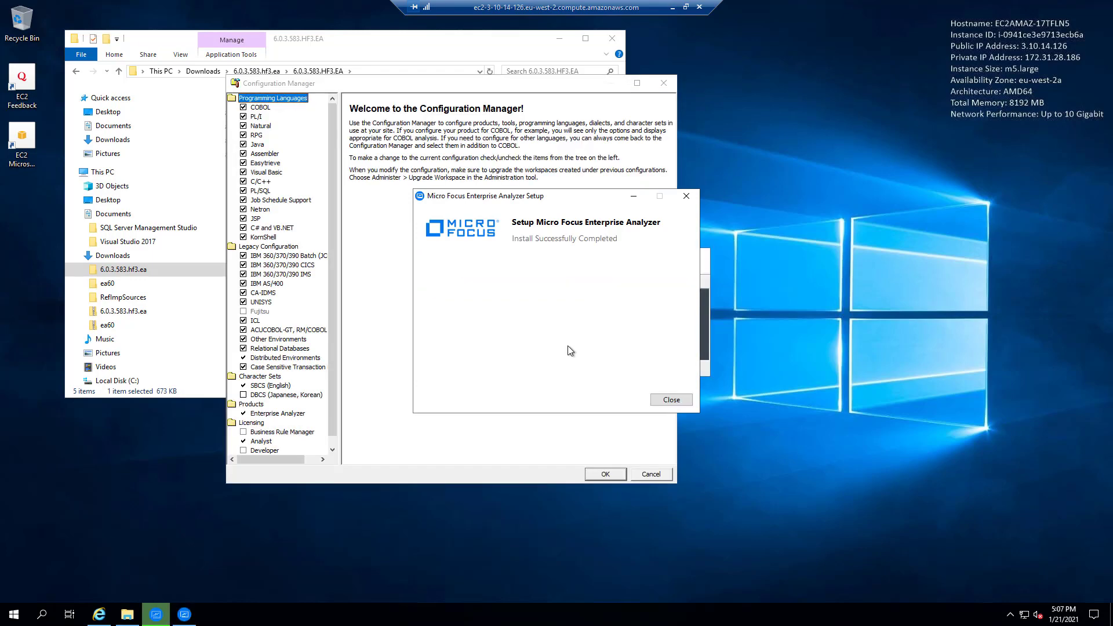
{"action": "left_click", "coordinate": [671, 399]}
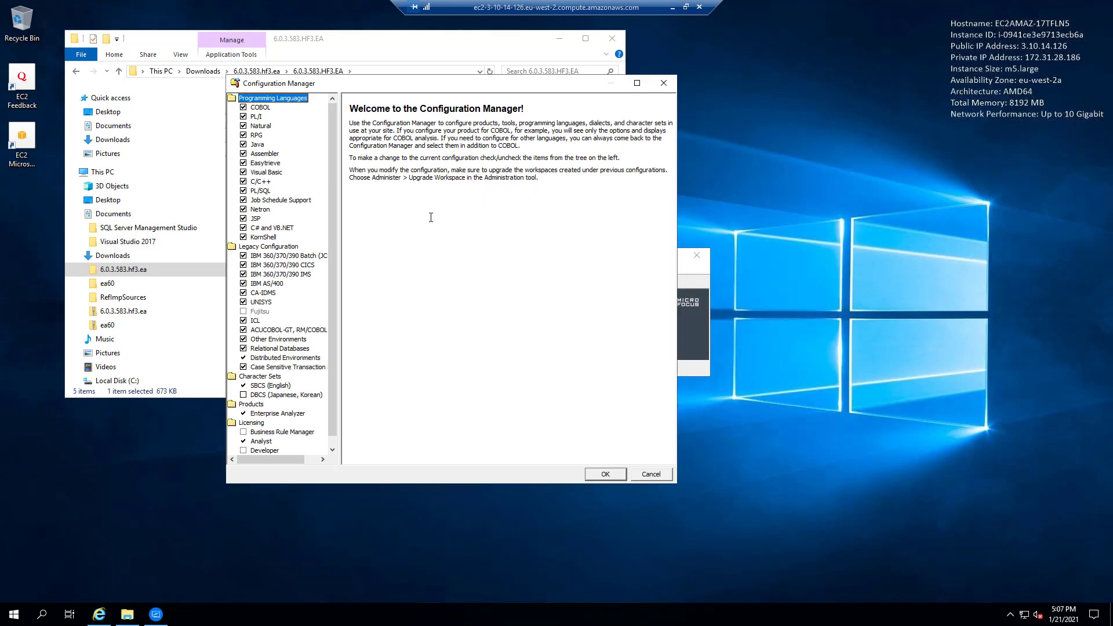
{"action": "left_click", "coordinate": [604, 474]}
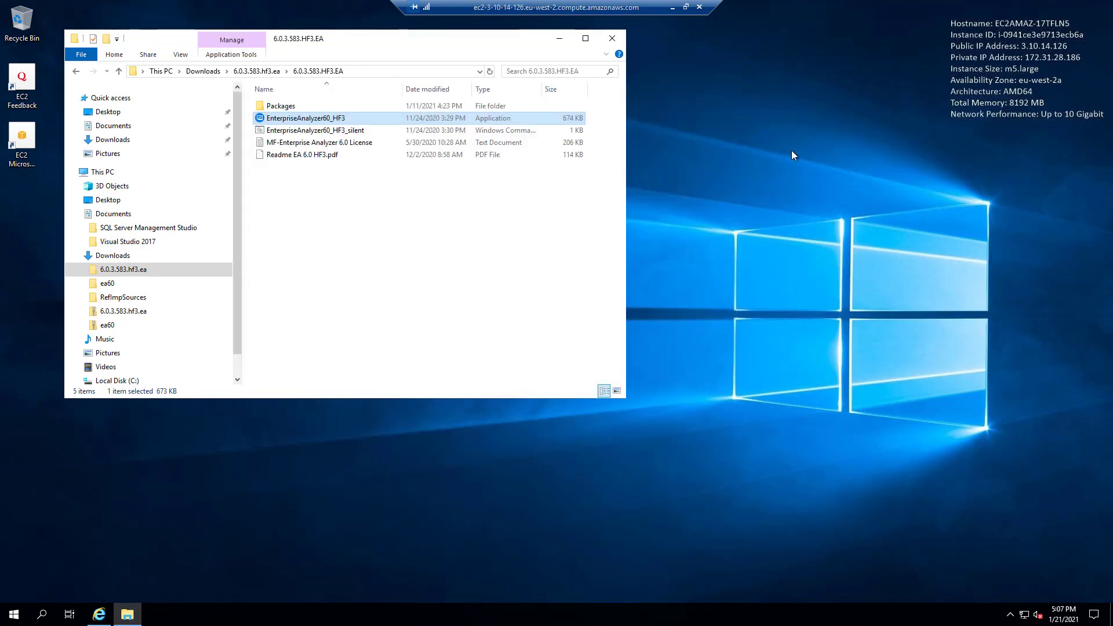
- Reopen Enterprise Analyzer without choosing a workspace, check the build number in its About information after the hotfix, and close the program
{"action": "left_click", "coordinate": [14, 614]}
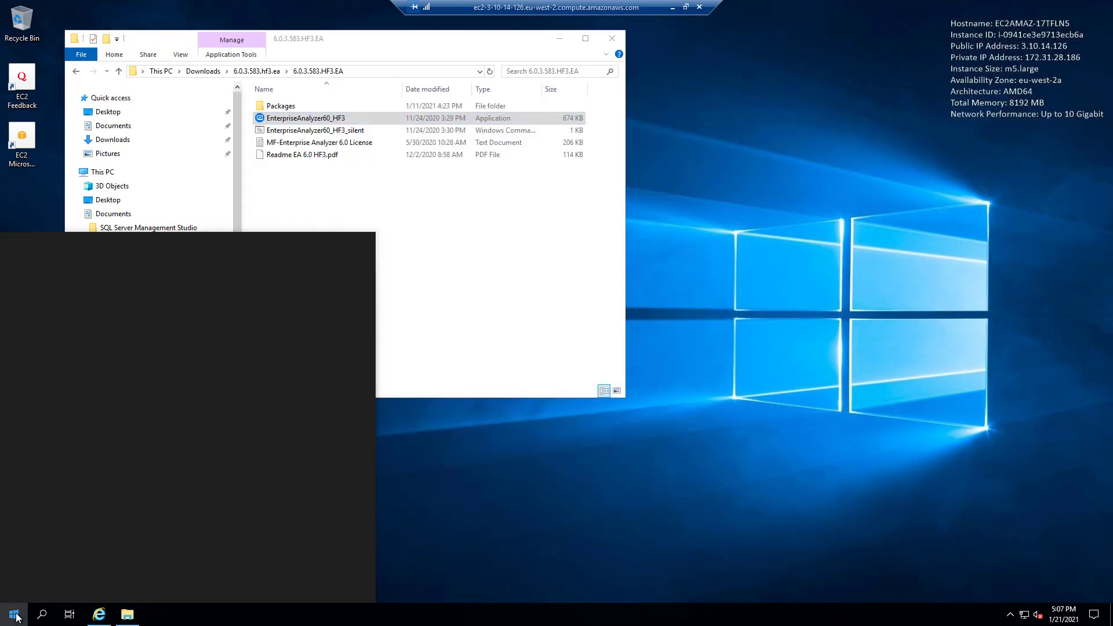
{"action": "left_click", "coordinate": [96, 287]}
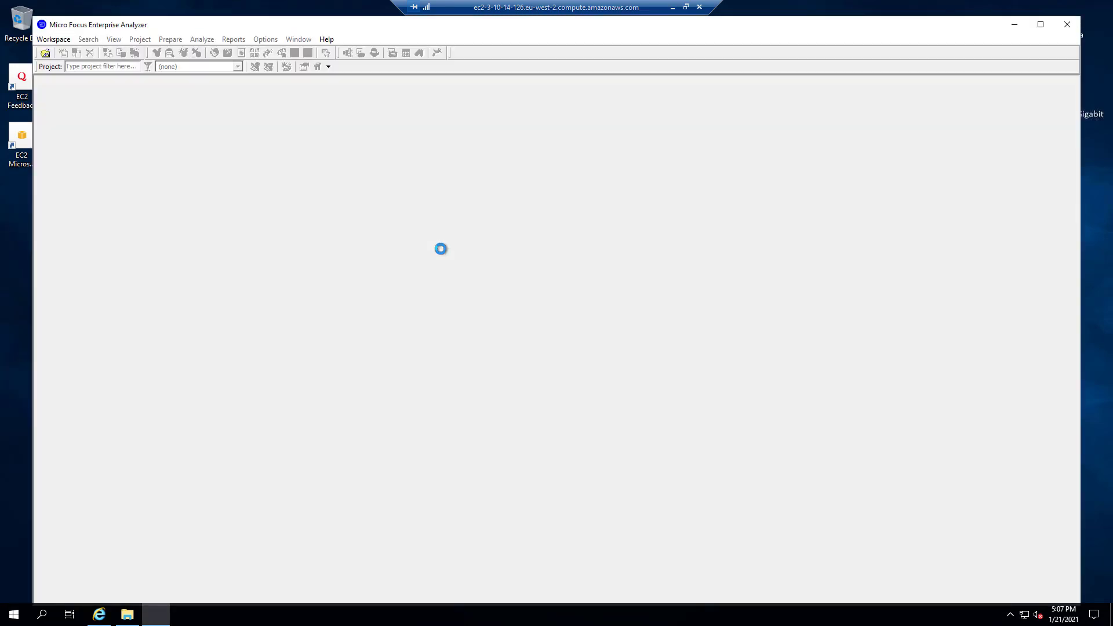
{"action": "left_click", "coordinate": [642, 421]}
{"action": "left_click", "coordinate": [326, 39]}
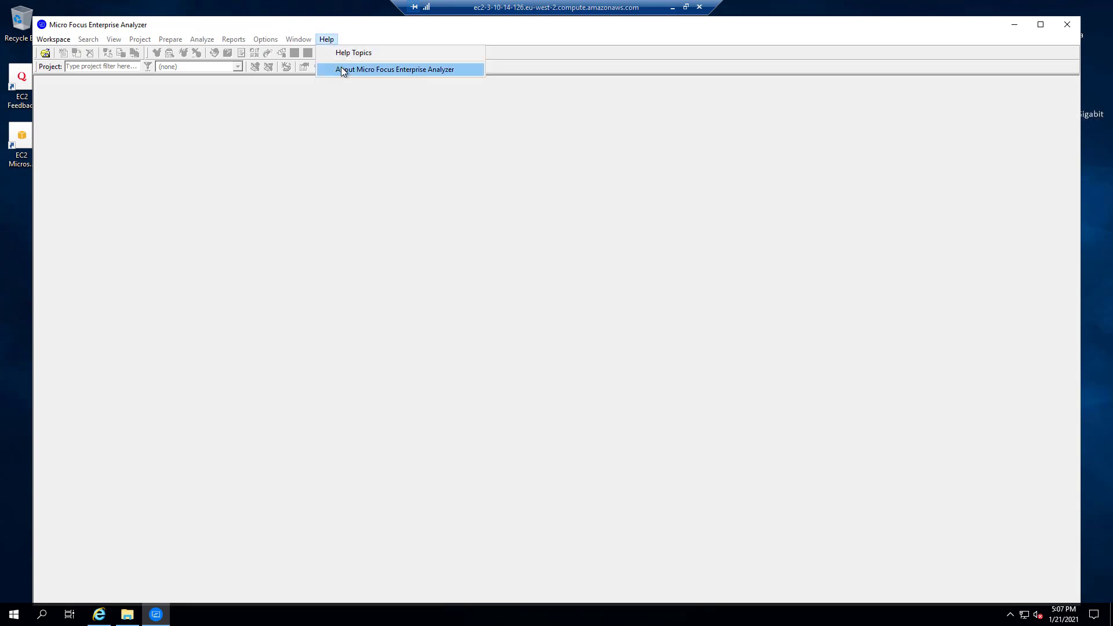
{"action": "left_click", "coordinate": [342, 70]}
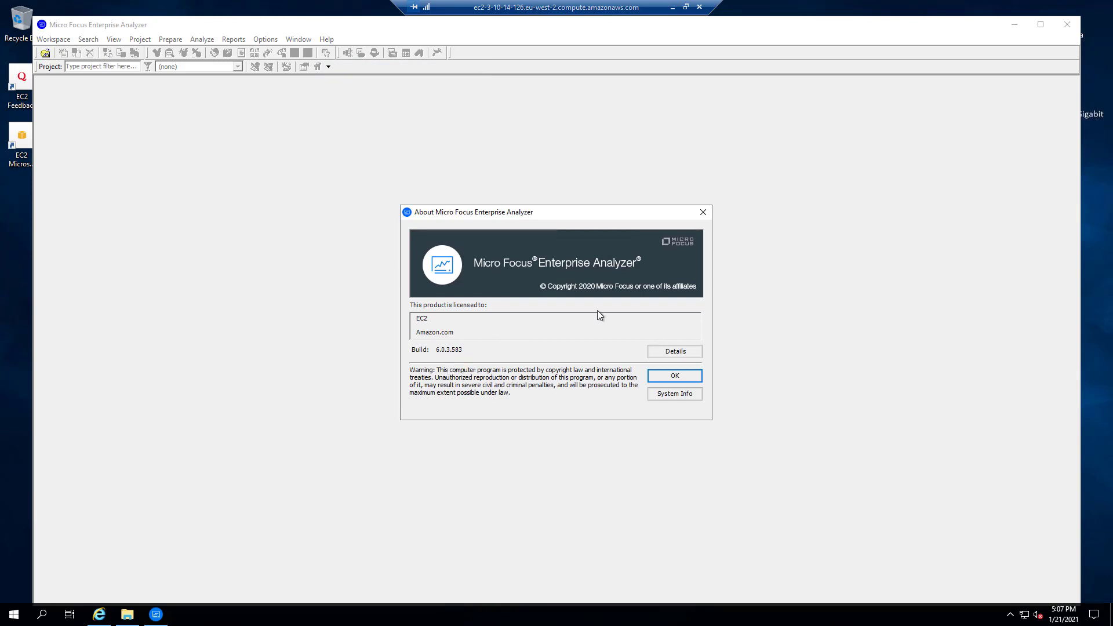
{"action": "left_click", "coordinate": [668, 374]}
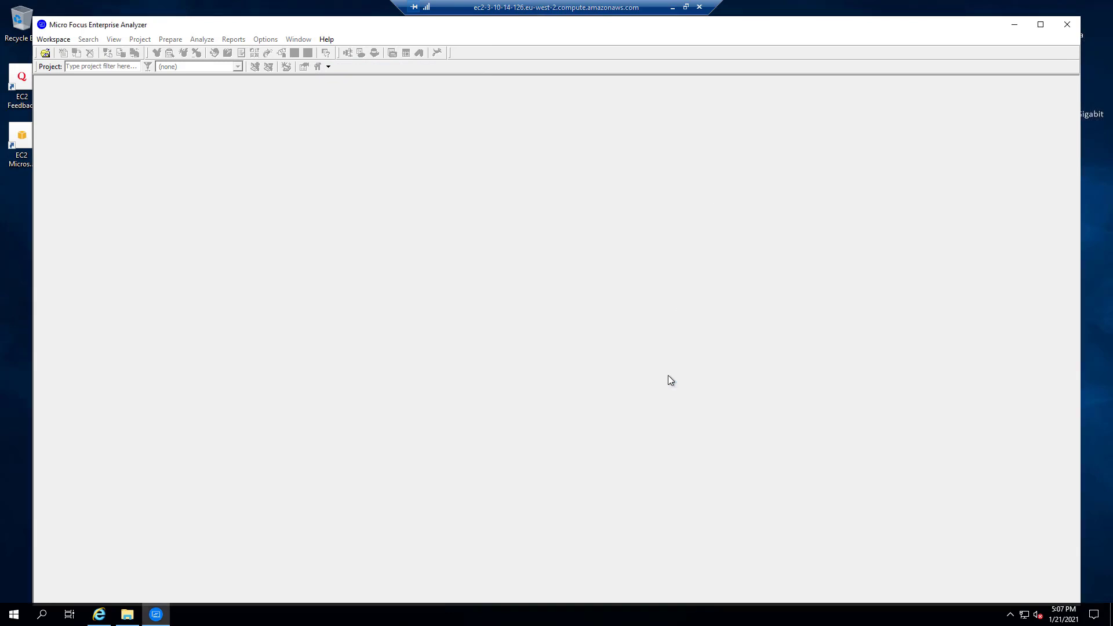
{"action": "left_click", "coordinate": [1066, 25]}
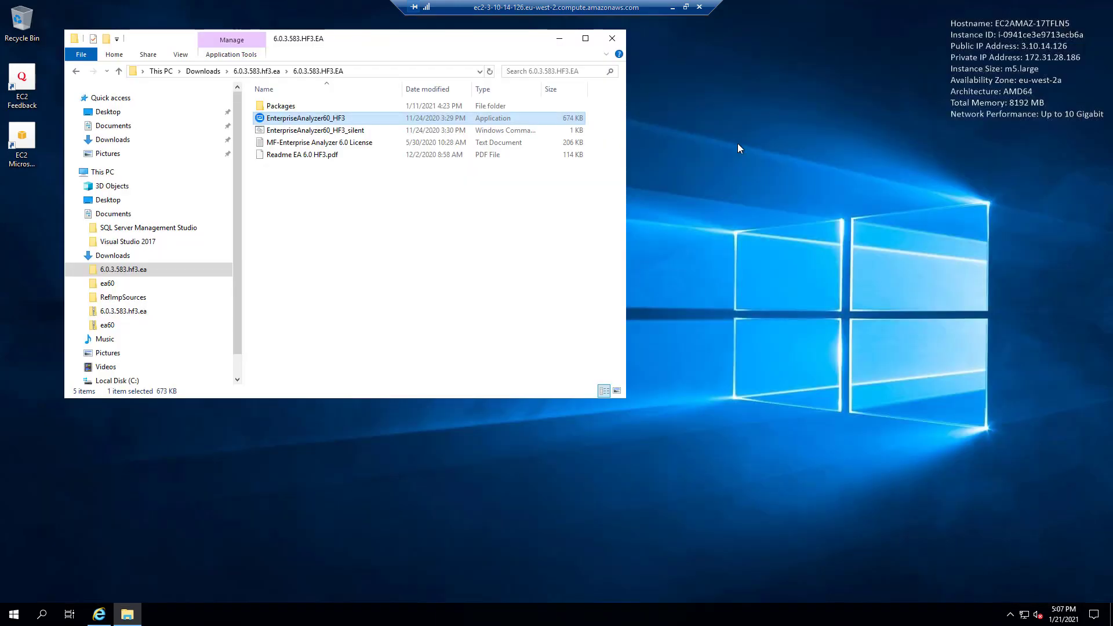